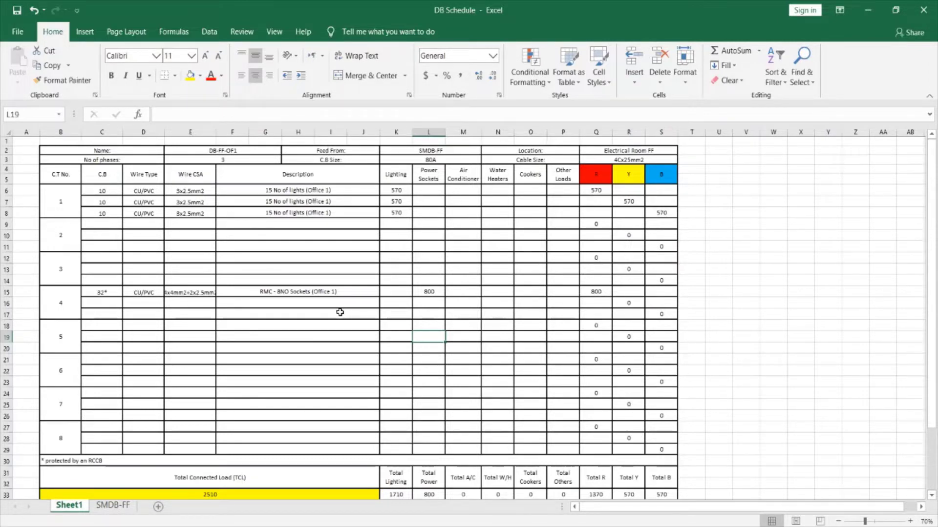
# - Copy the Excel DB schedule range B2:S40 and switch to the AutoCAD lighting plan
pyautogui.moveTo(47, 150); pyautogui.dragTo(677, 453)
pyautogui.rightClick(571, 366)
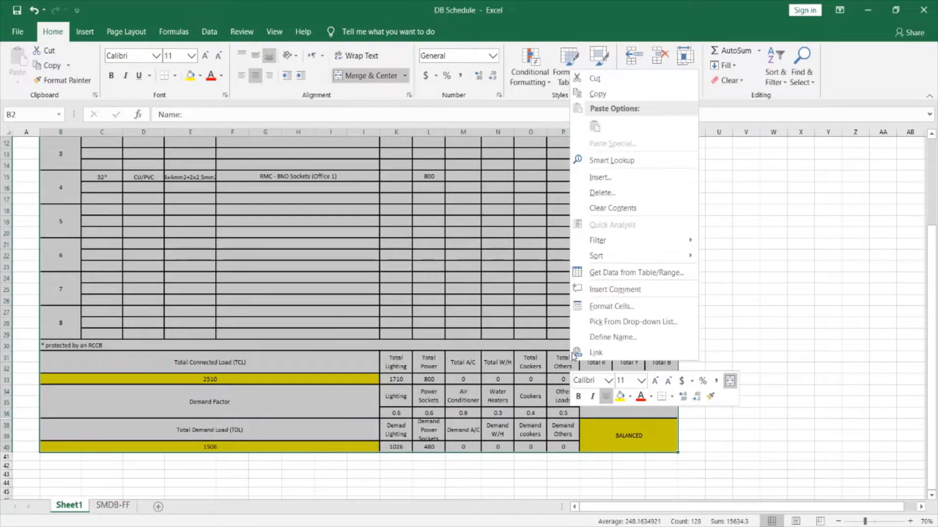
pyautogui.click(597, 94)
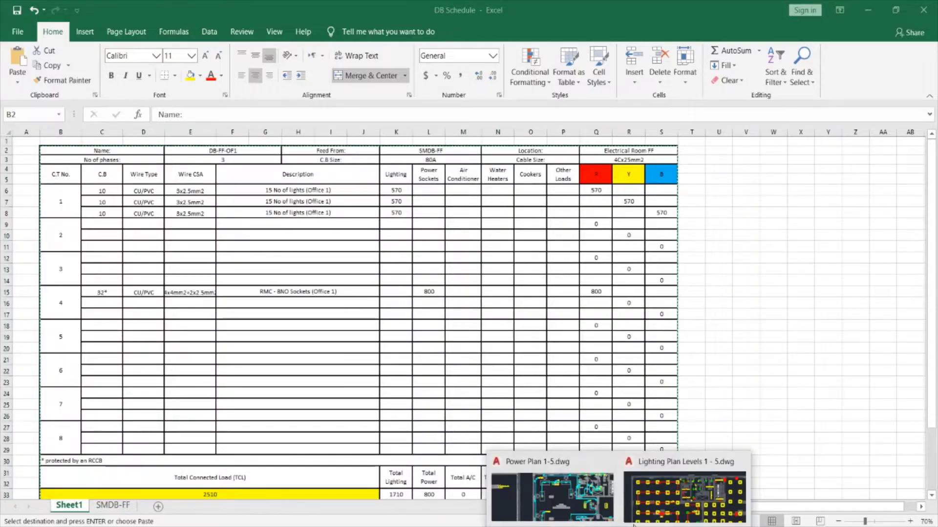
pyautogui.click(652, 498)
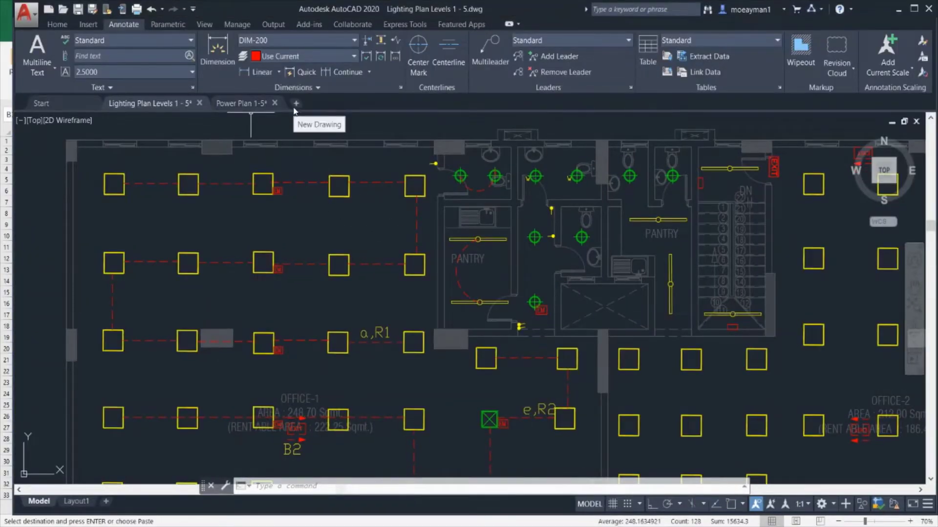
# - Paste the DB schedule into a new maximized Drawing2 as an OLE object with default text size
pyautogui.click(295, 103)
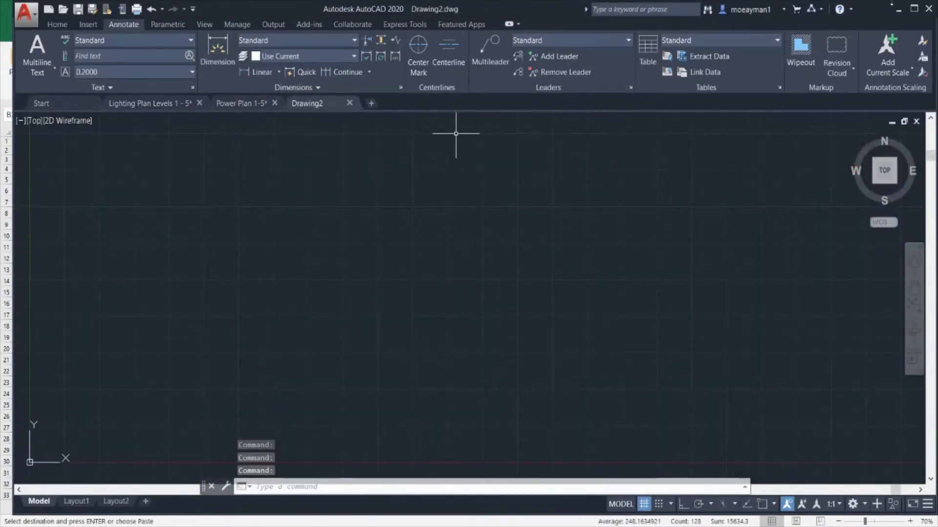
pyautogui.click(914, 10)
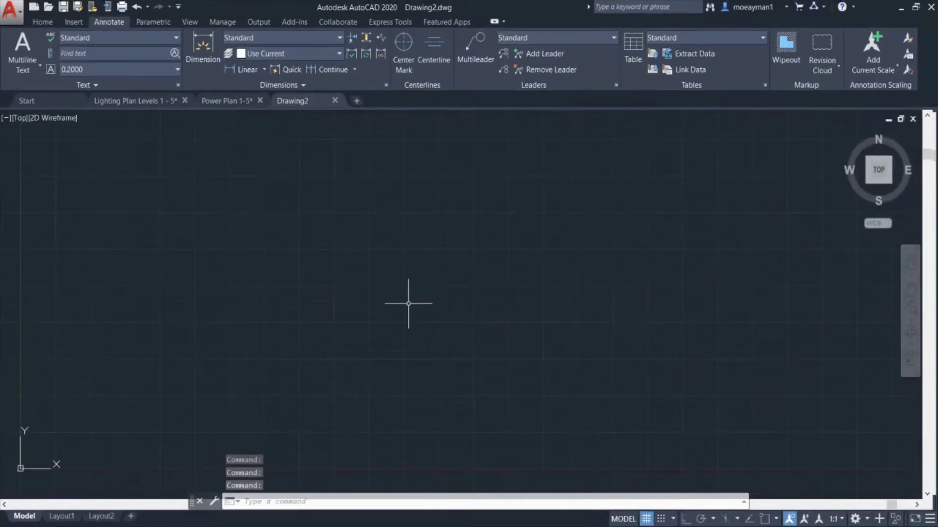
pyautogui.hotkey('ctrl', 'v')
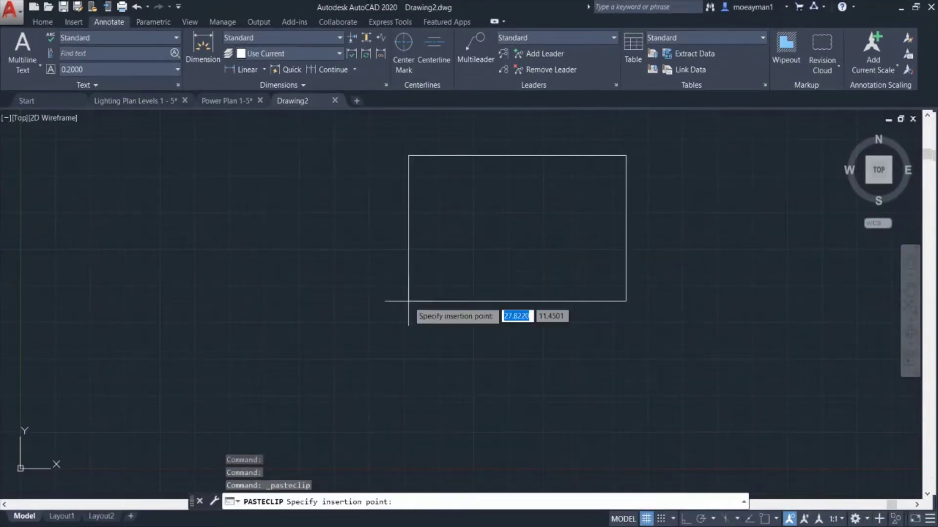
pyautogui.hotkey('ctrl', 'z')
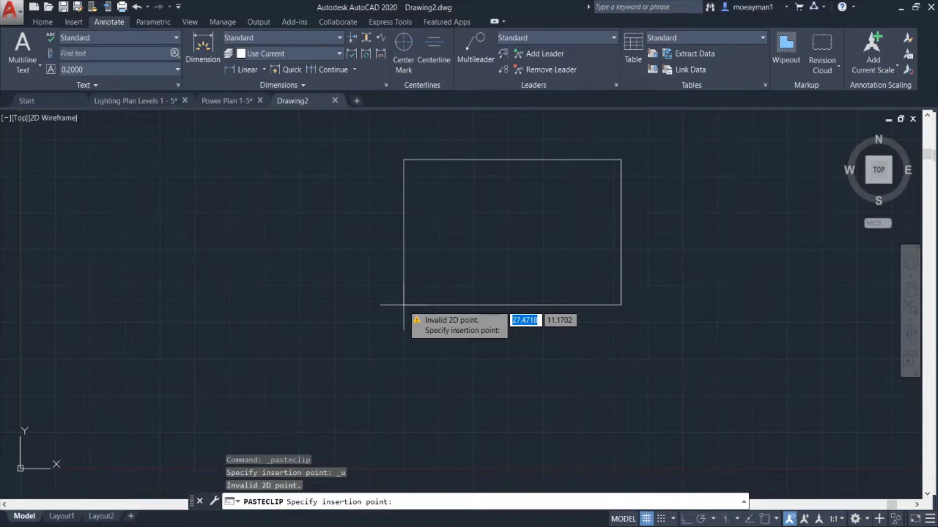
pyautogui.scroll(1, 314, 345)
pyautogui.scroll(-3, 318, 325)
pyautogui.scroll(5, 324, 331)
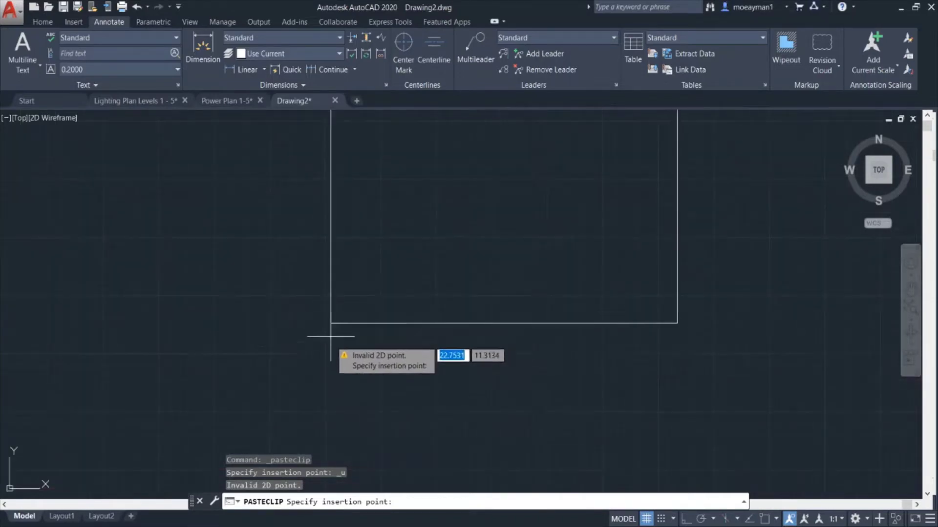
pyautogui.click(315, 384)
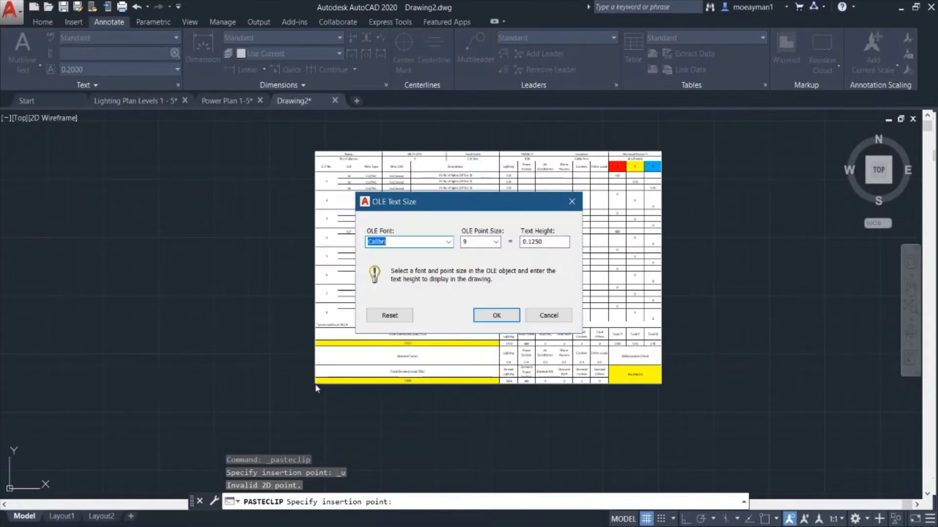
pyautogui.click(498, 317)
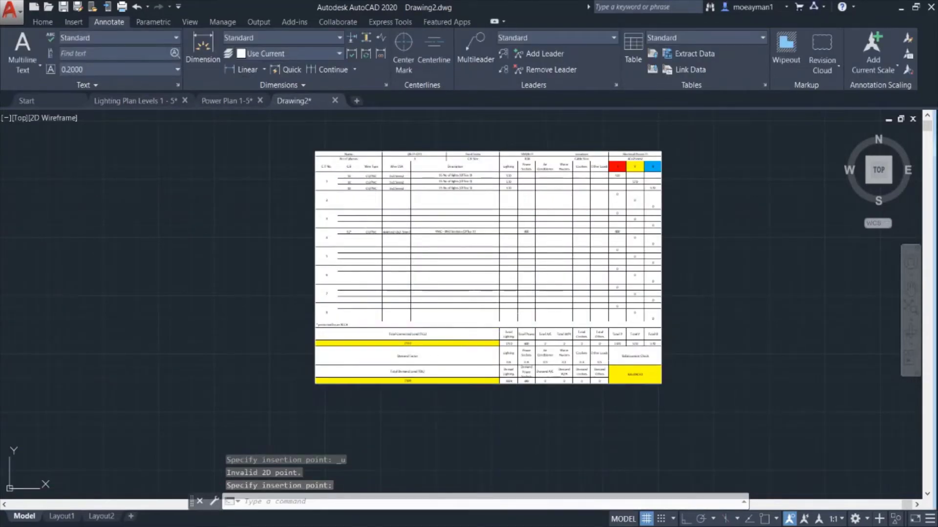
# - Switch the drawing grid off and check the pasted schedule on a plain background
pyautogui.click(646, 519)
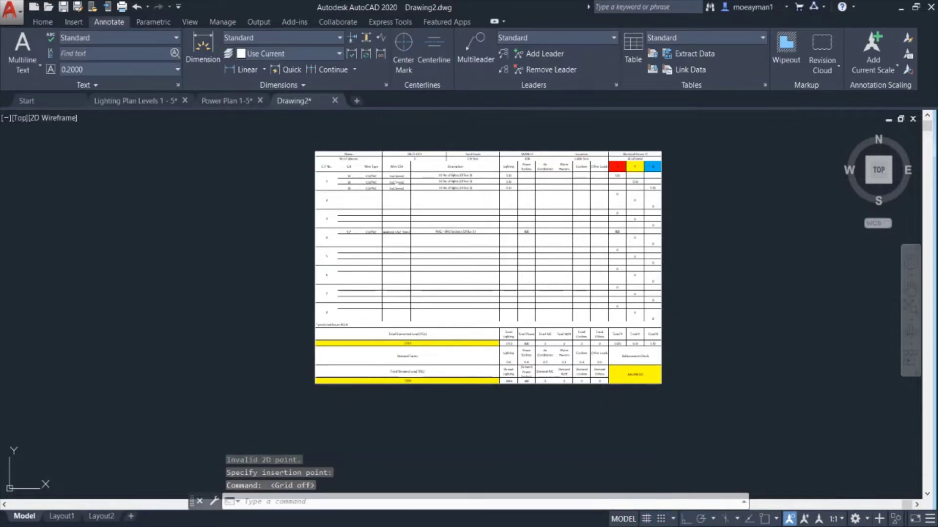
pyautogui.scroll(4, 407, 228)
pyautogui.scroll(-4, 406, 228)
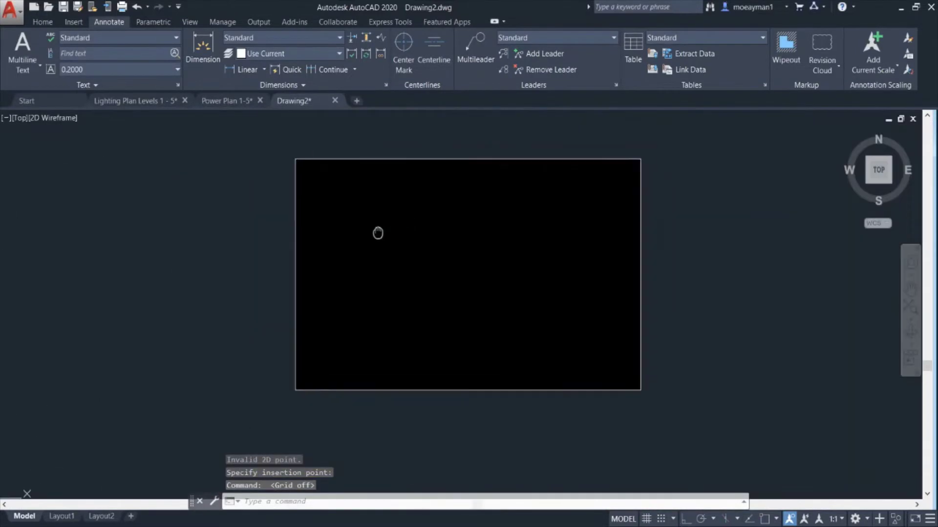
pyautogui.moveTo(398, 226); pyautogui.dragTo(268, 239, button='middle')
pyautogui.scroll(5, 307, 247)
pyautogui.scroll(-3, 306, 247)
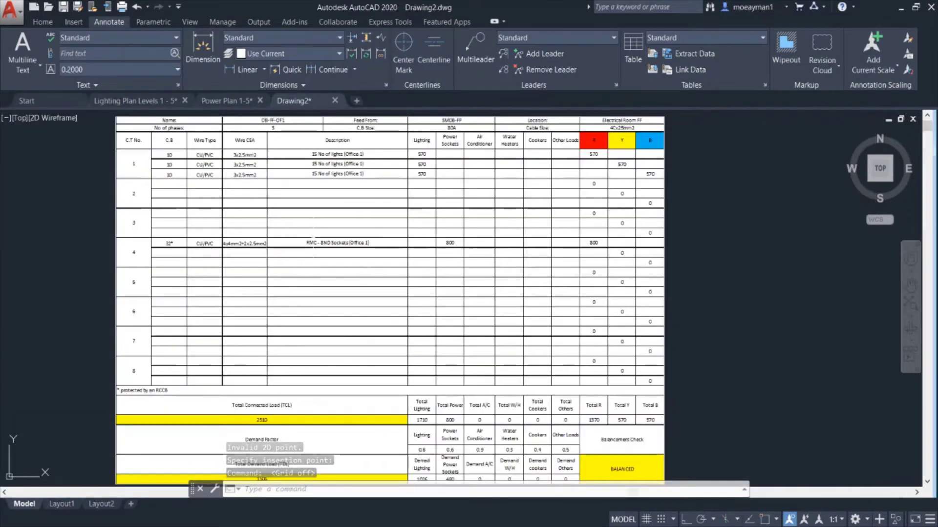
pyautogui.scroll(-2, 386, 302)
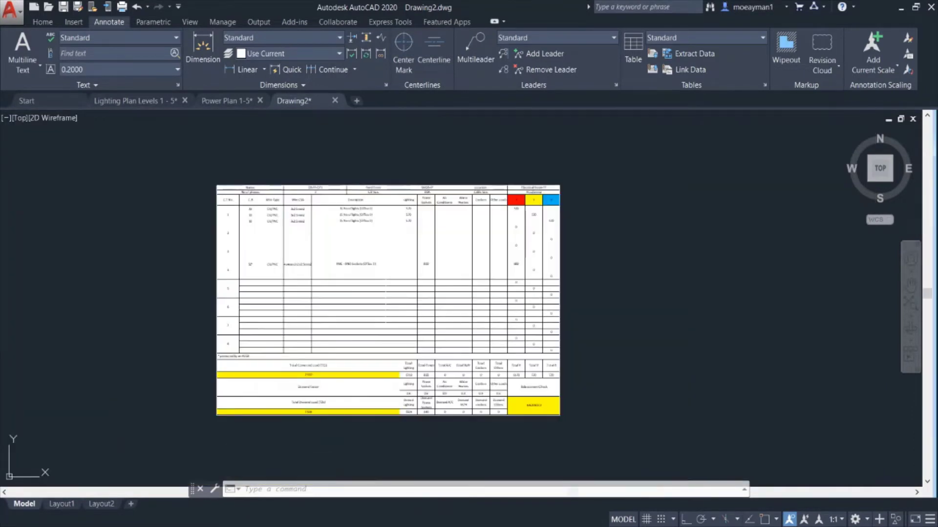
# - Start the Table command from the Annotate ribbon
pyautogui.click(39, 21)
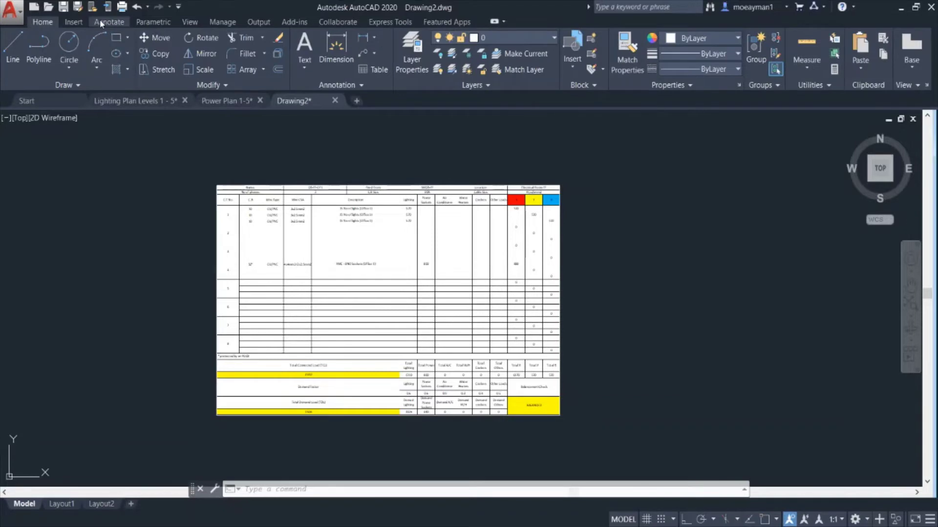
pyautogui.click(101, 22)
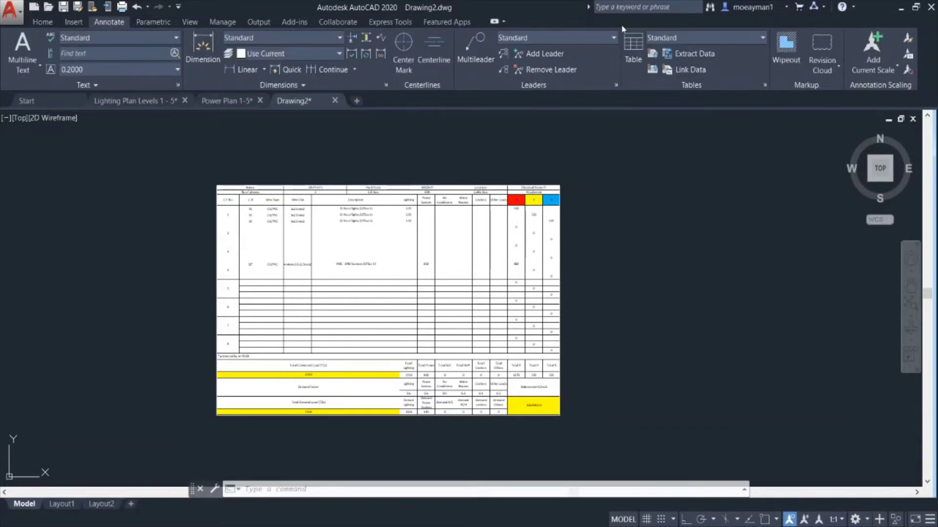
pyautogui.click(633, 51)
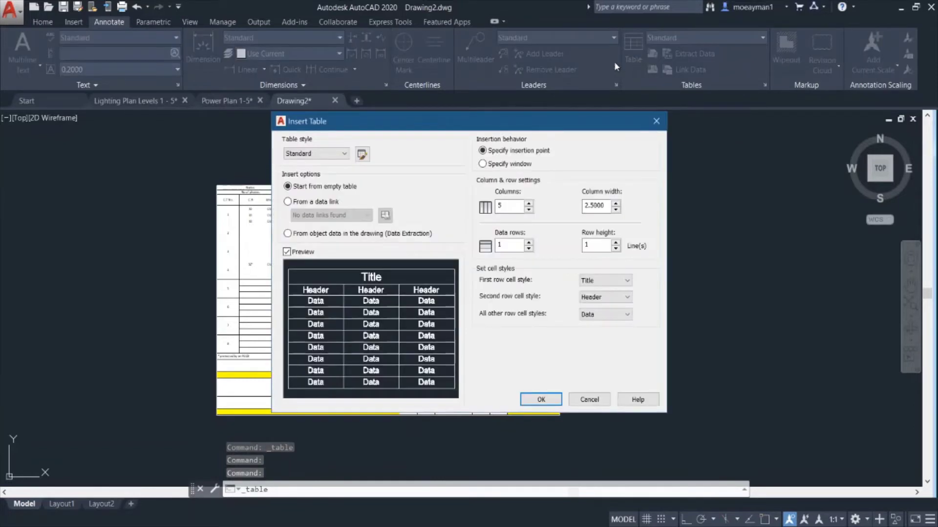
# - Choose to build the table from a data link, and create a new Excel data link named DB Schedule
pyautogui.click(311, 202)
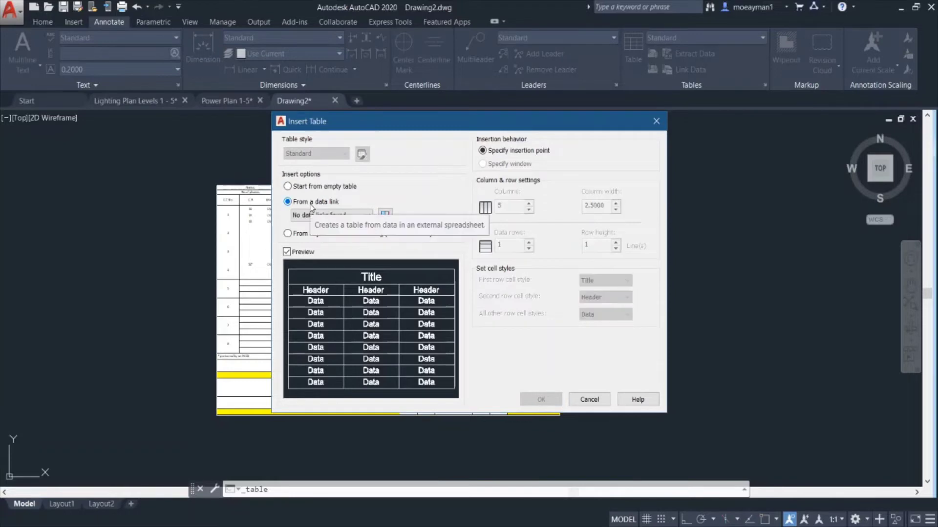
pyautogui.click(391, 216)
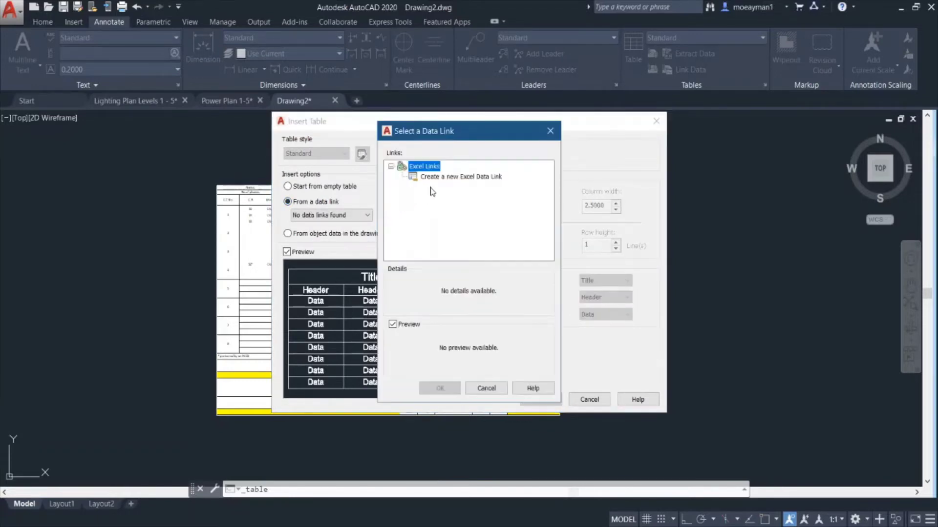
pyautogui.doubleClick(437, 176)
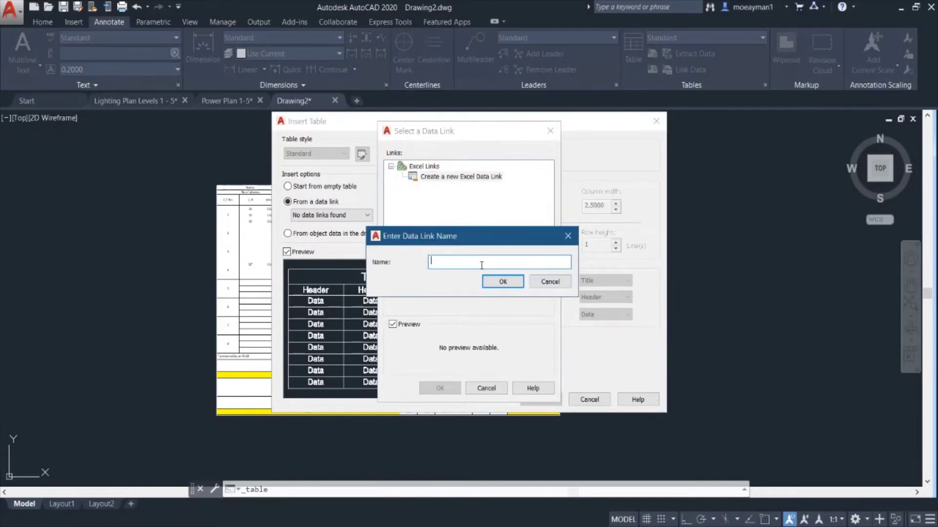
pyautogui.write('db')
pyautogui.click(502, 282)
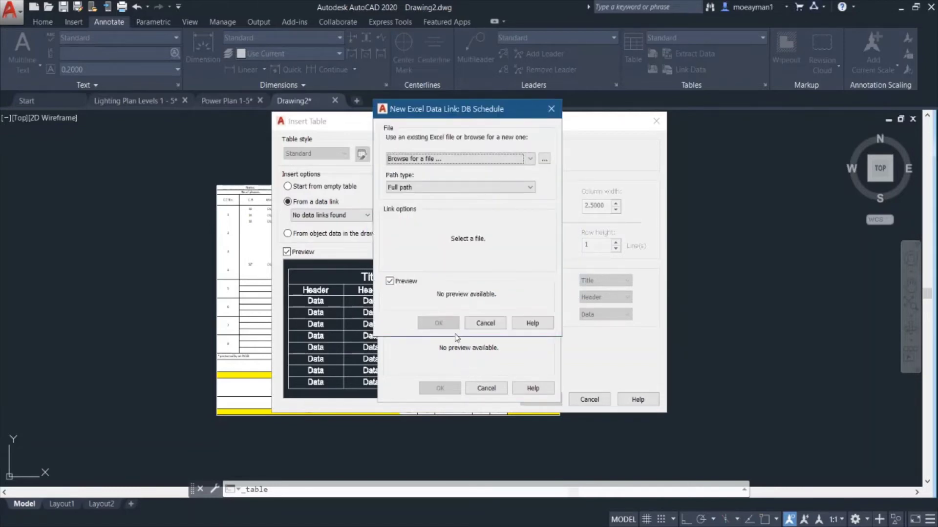
# - Pick the DB Schedule workbook as the link's file, then save and close it in Excel
pyautogui.click(544, 158)
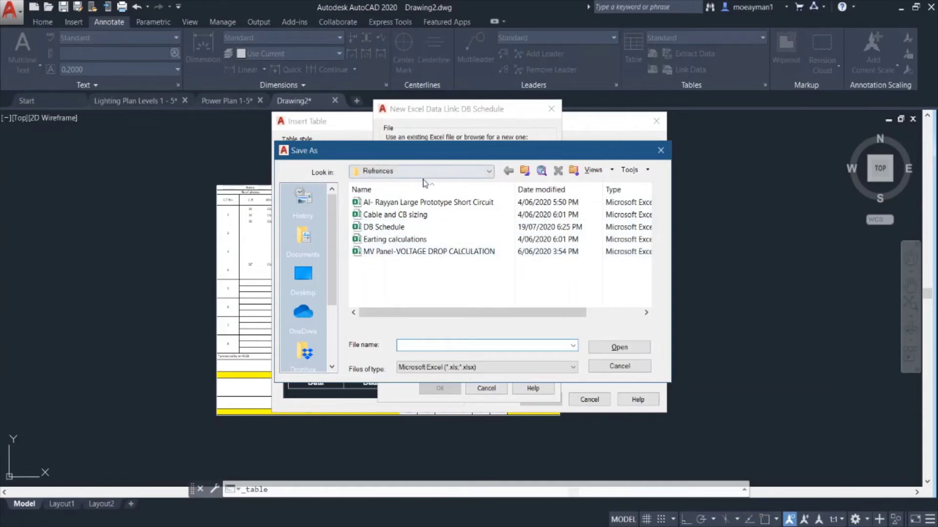
pyautogui.click(403, 228)
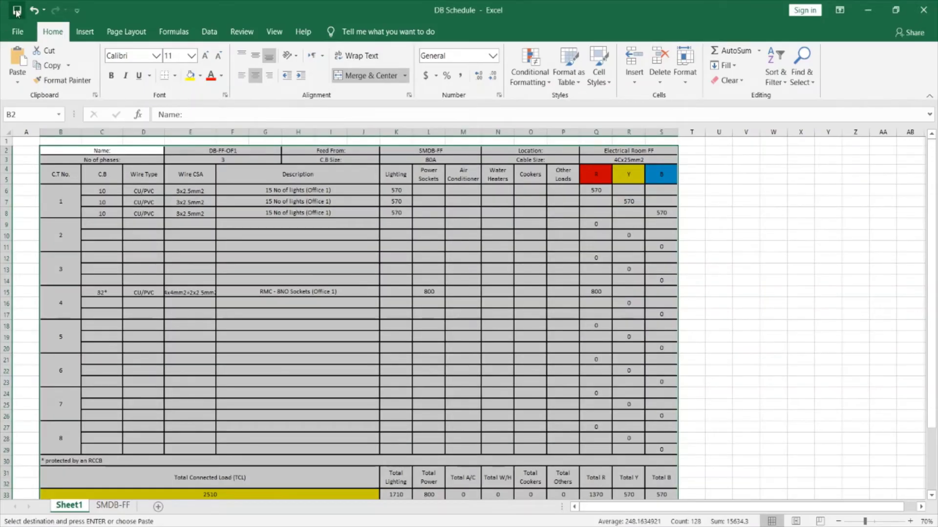
pyautogui.click(17, 11)
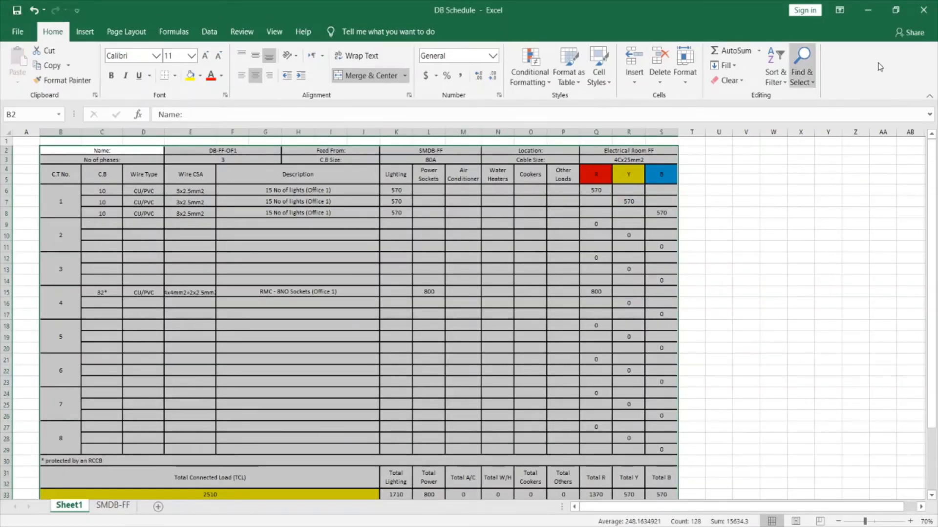
pyautogui.click(923, 10)
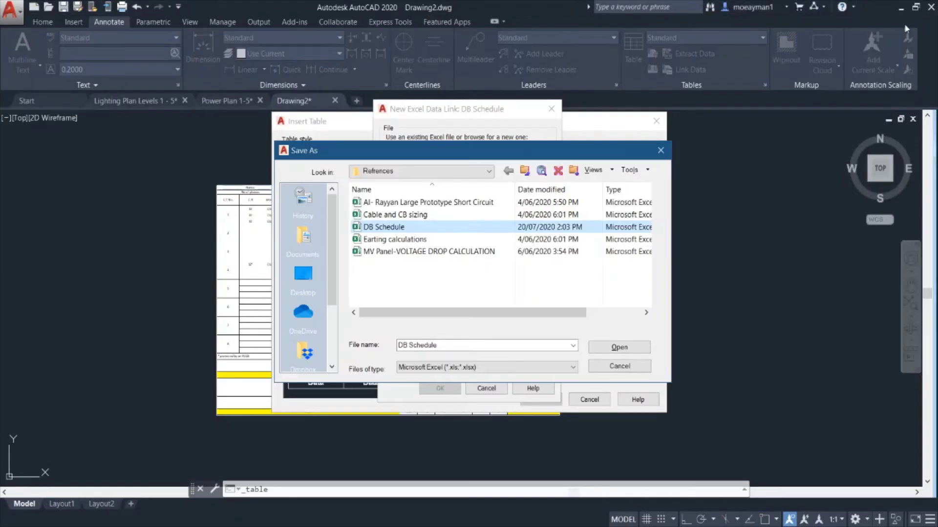
# - Link the entire Sheet1 of DB Schedule and accept the data link and Insert Table settings
pyautogui.doubleClick(376, 225)
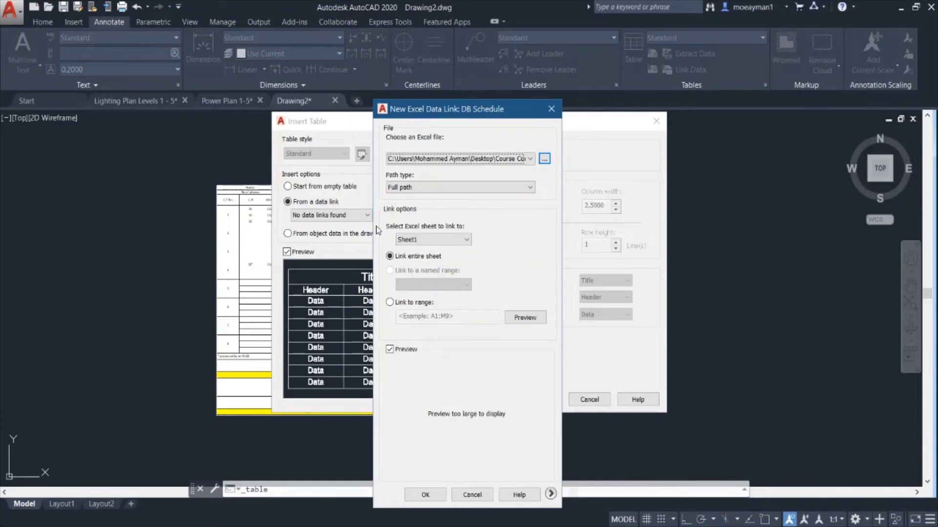
pyautogui.click(425, 495)
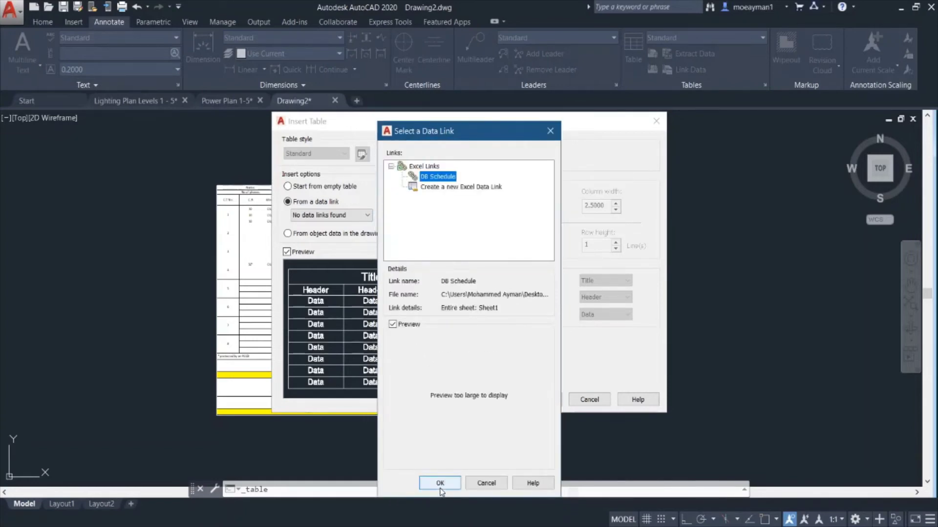
pyautogui.click(440, 485)
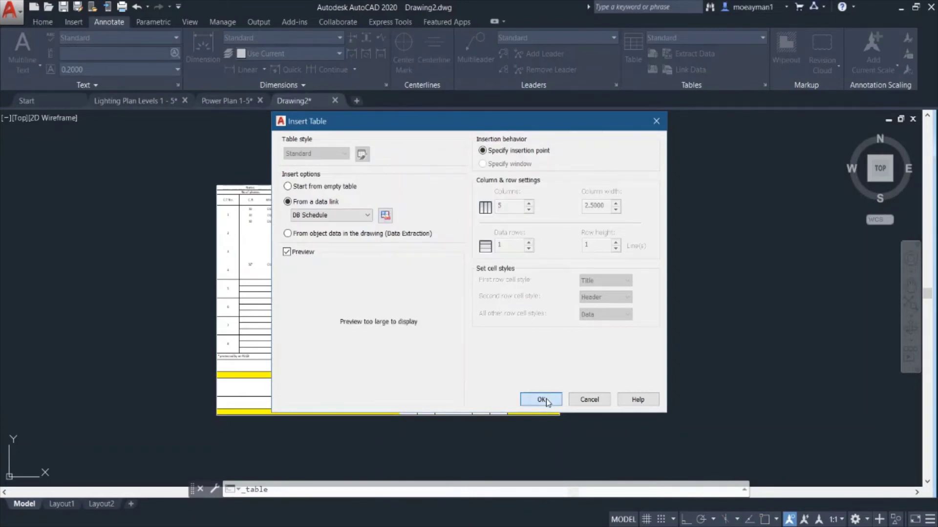
pyautogui.click(541, 400)
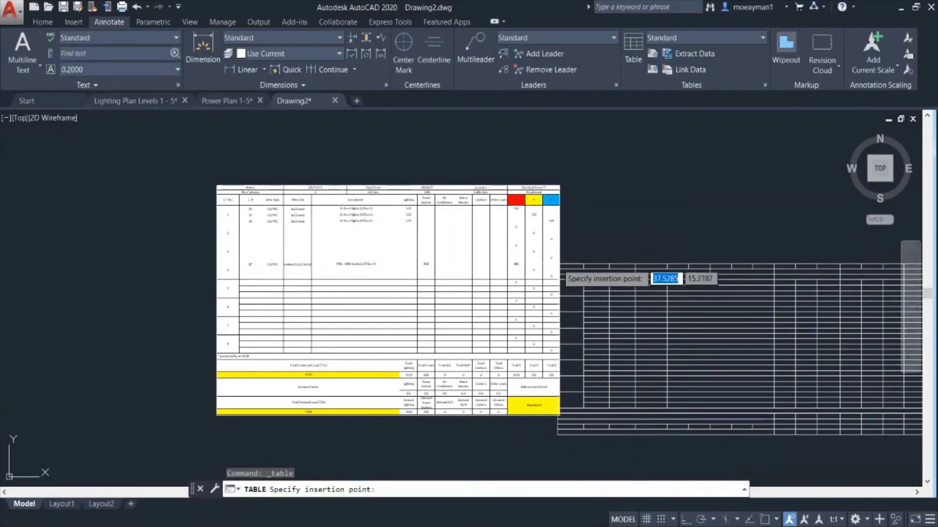
# - Place the Excel-linked DB Schedule table to the right of the pasted OLE schedule
pyautogui.scroll(-4, 565, 262)
pyautogui.moveTo(565, 263); pyautogui.dragTo(398, 274, button='middle')
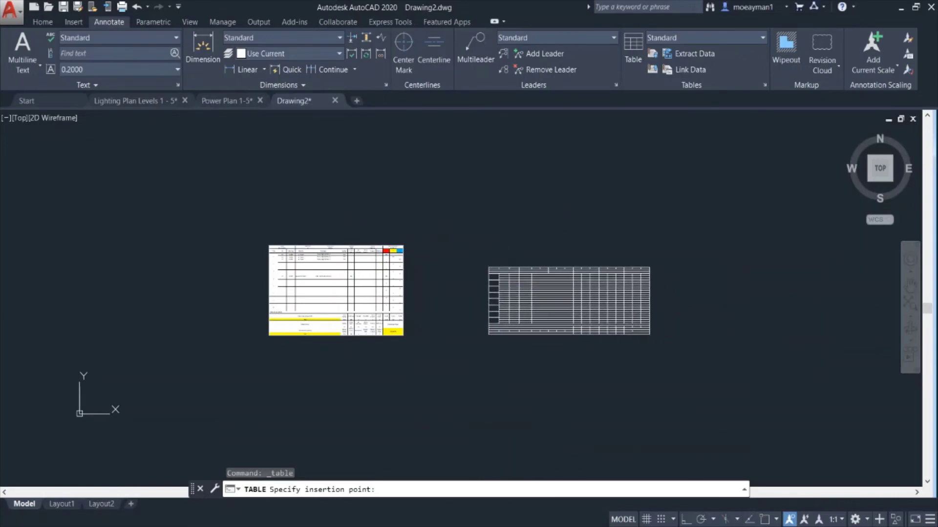
pyautogui.click(488, 268)
pyautogui.scroll(5, 514, 289)
pyautogui.scroll(-2, 540, 266)
pyautogui.scroll(1, 538, 269)
pyautogui.scroll(-3, 536, 308)
pyautogui.scroll(3, 435, 303)
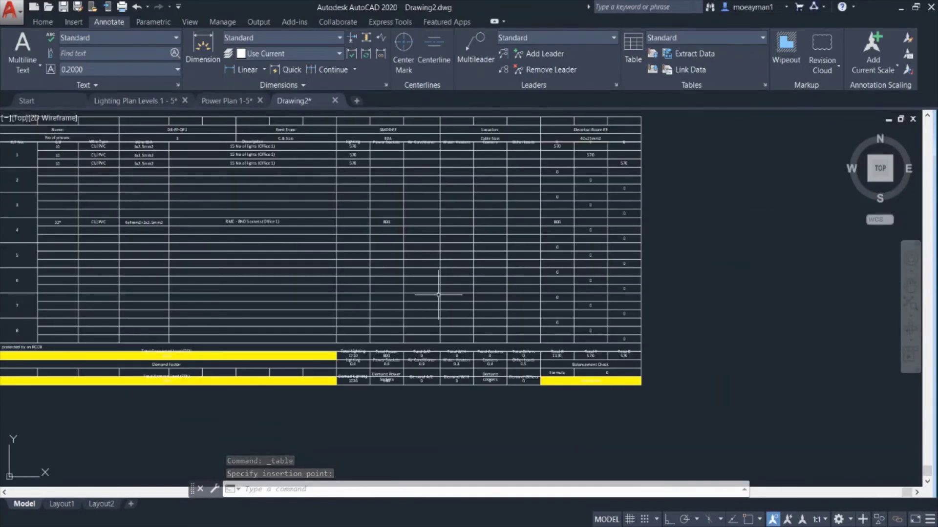
# - Select the linked table, cancel the corner stretch, and center the view on the table
pyautogui.click(638, 383)
pyautogui.click(641, 385)
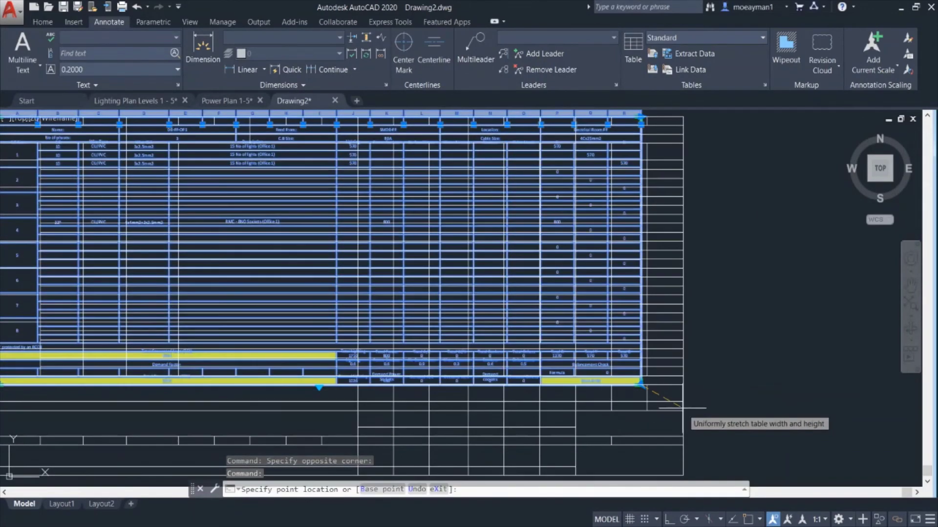
pyautogui.scroll(-3, 559, 341)
pyautogui.press('Escape')
pyautogui.press('Escape')
pyautogui.scroll(3, 376, 244)
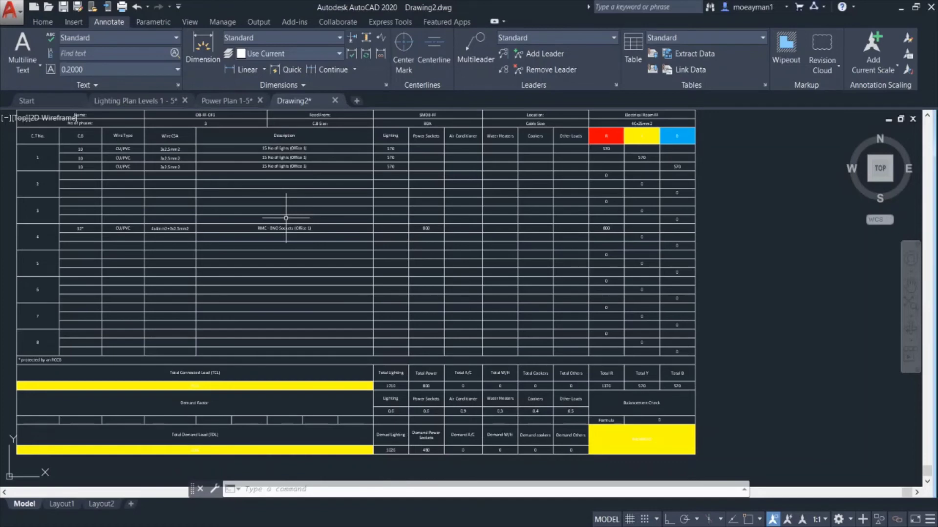
pyautogui.scroll(-2, 285, 218)
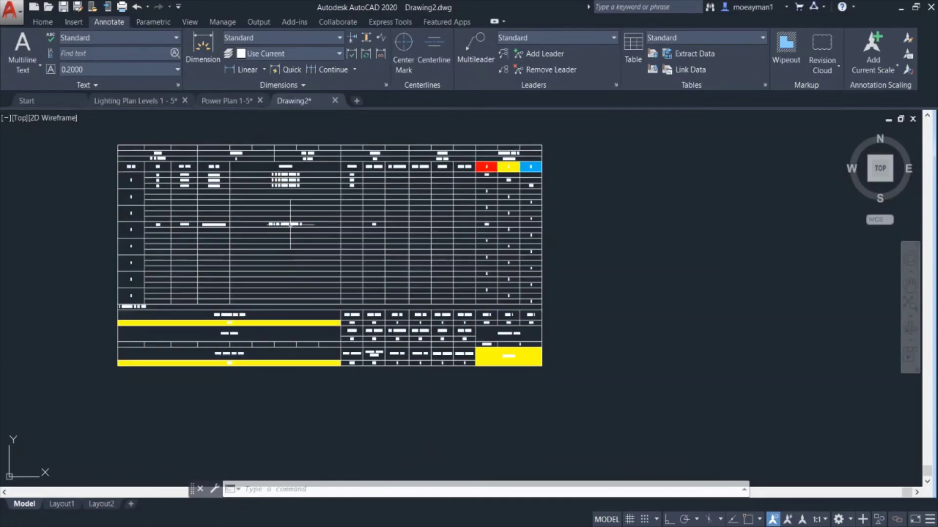
pyautogui.moveTo(208, 241); pyautogui.dragTo(321, 231, button='middle')
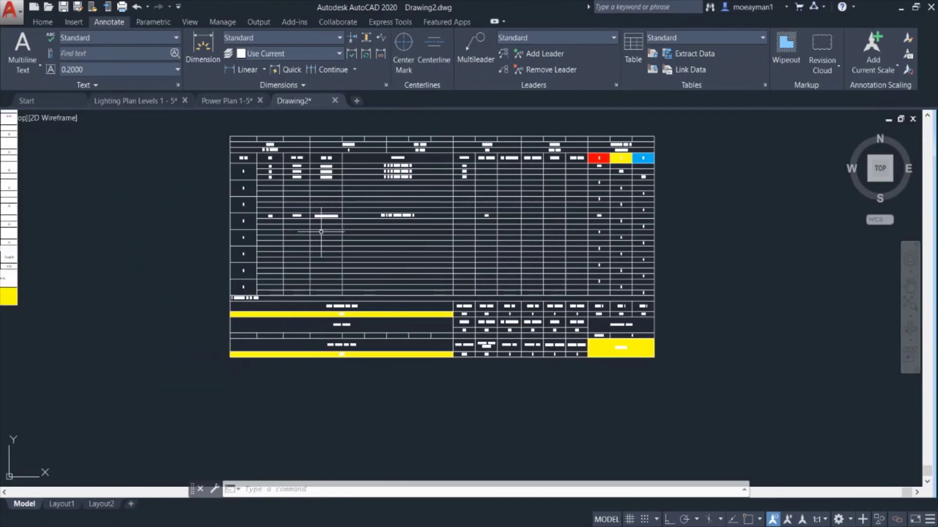